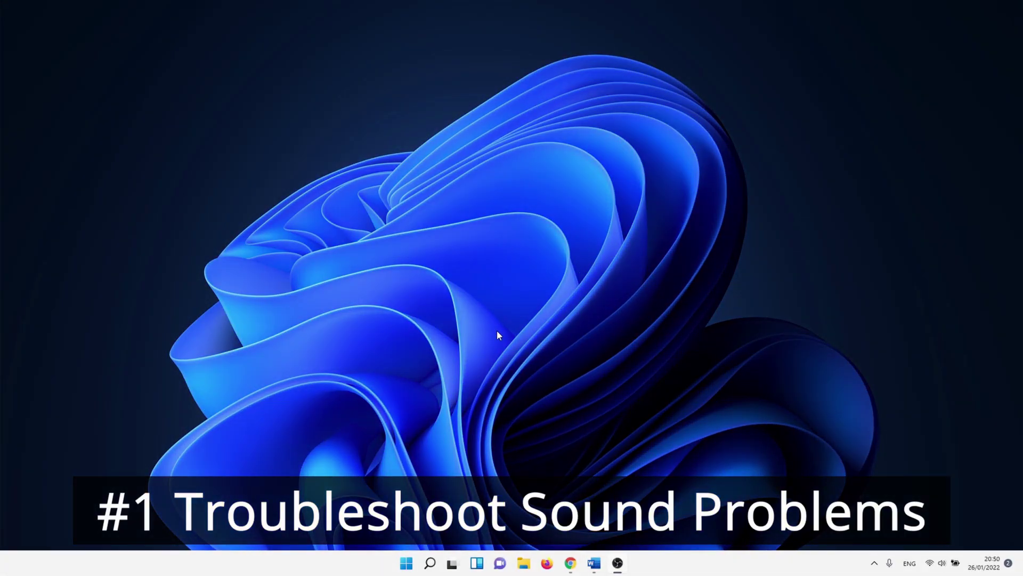
Step: Search for 'sound settings' and open the System > Sound settings page
{"action": "left_click", "coordinate": [430, 563]}
{"action": "type", "text": "sound setti"}
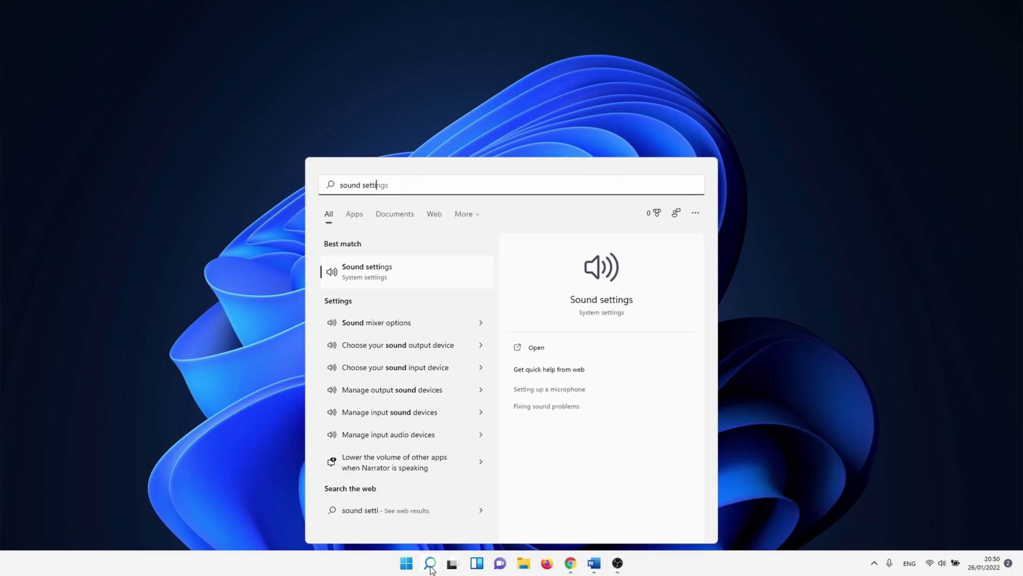
{"action": "type", "text": "ngs"}
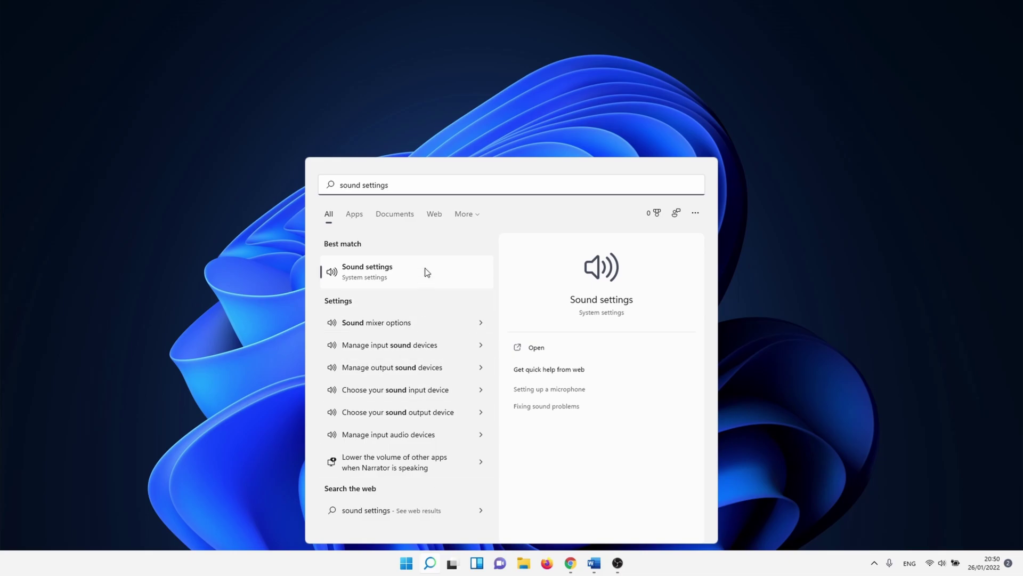
{"action": "left_click", "coordinate": [426, 272]}
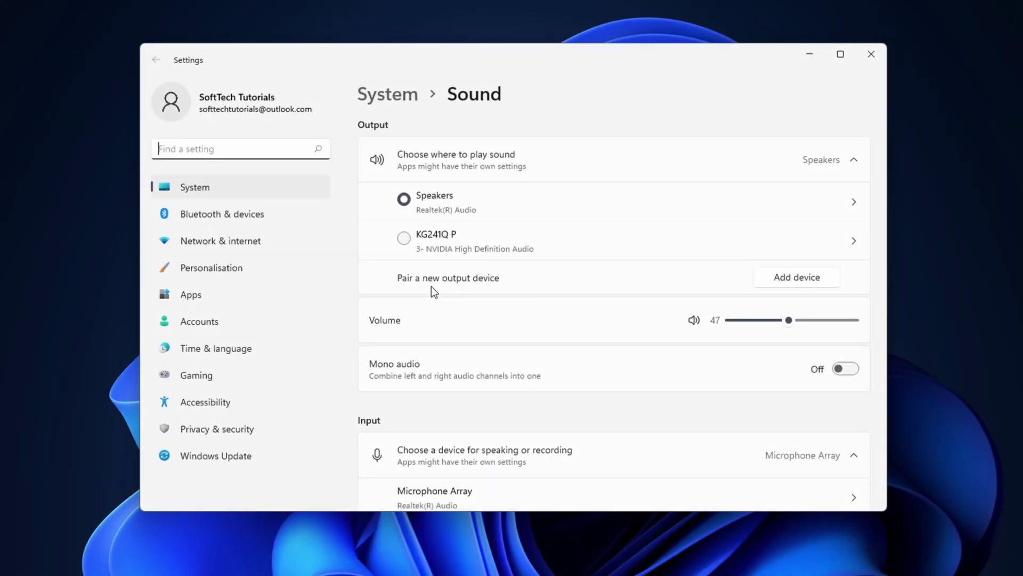
{"action": "left_click", "coordinate": [434, 193]}
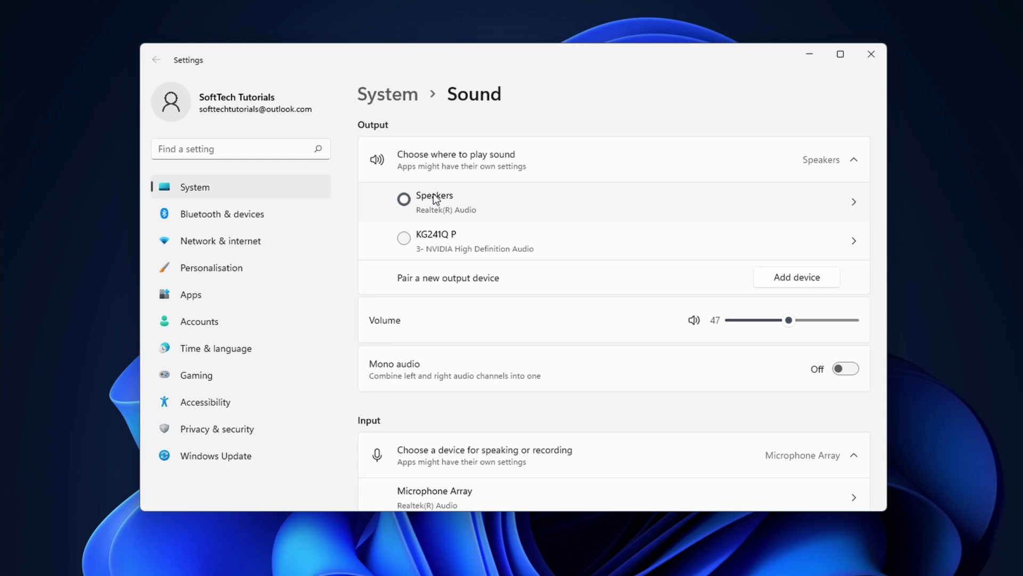
{"action": "scroll", "coordinate": [465, 264], "scroll_direction": "down", "scroll_amount": 3}
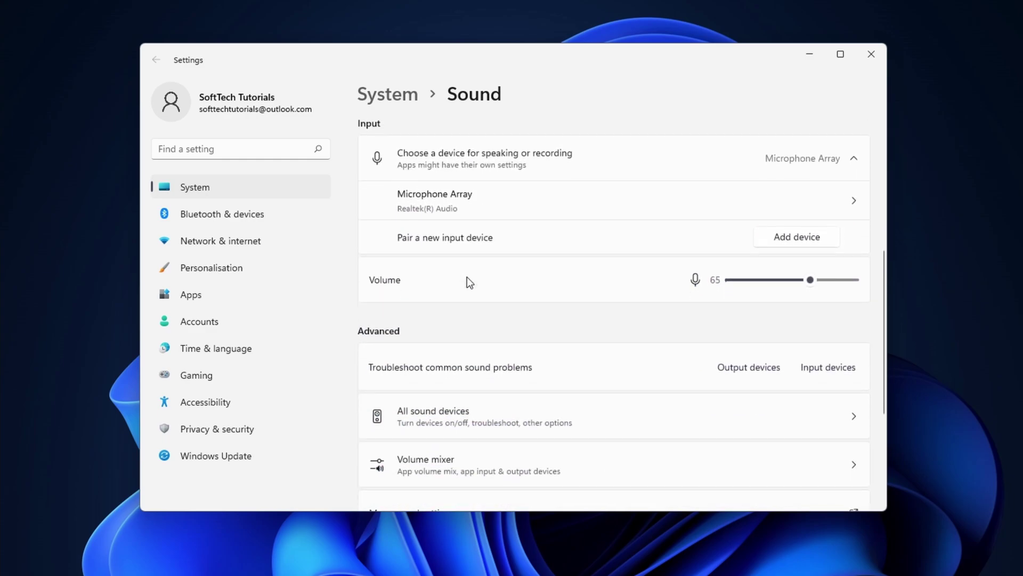
{"action": "scroll", "coordinate": [467, 277], "scroll_direction": "down", "scroll_amount": 2}
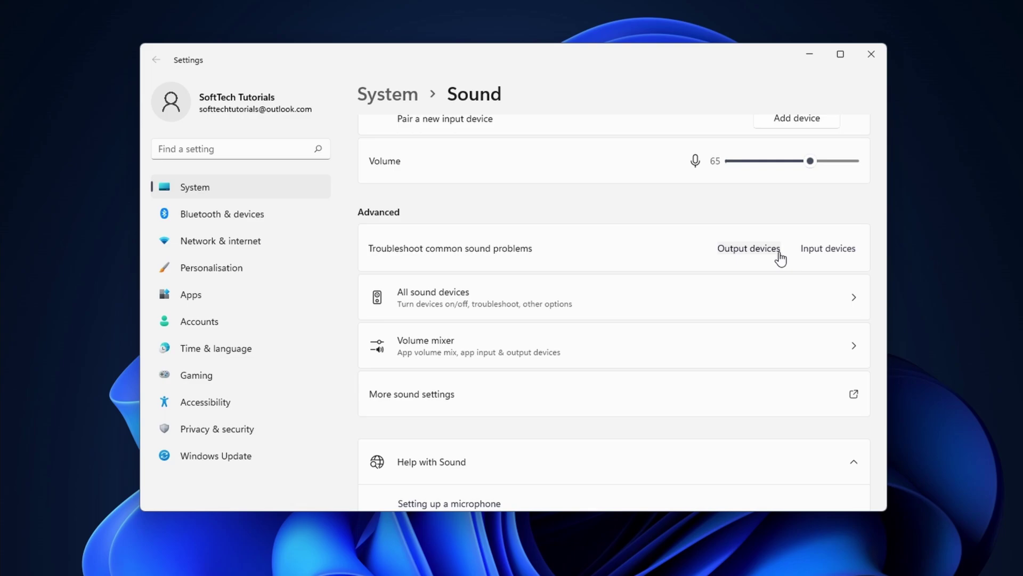
Step: Run the playing-audio troubleshooter for output devices on the Realtek Speakers
{"action": "left_click", "coordinate": [749, 247]}
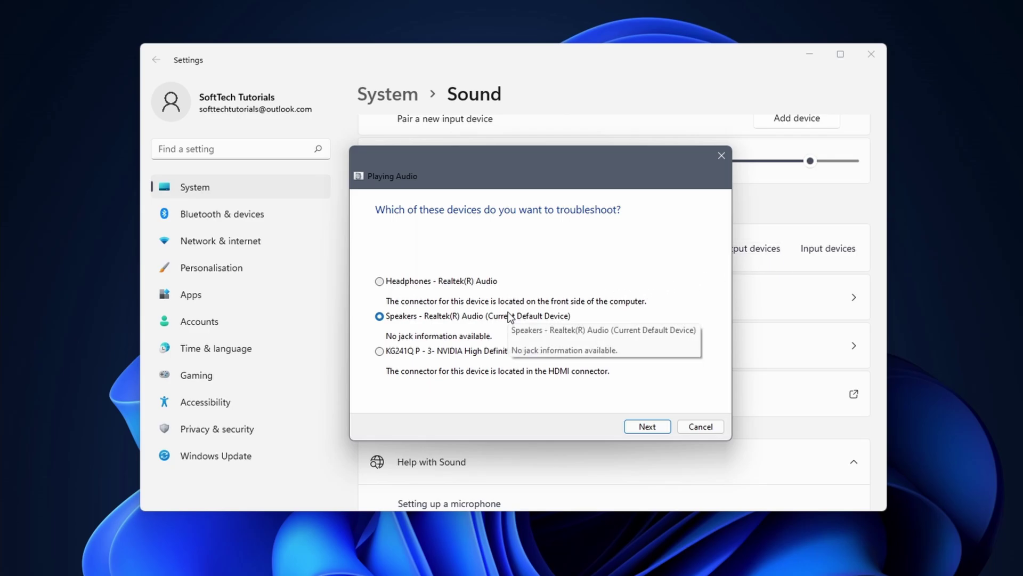
{"action": "left_click", "coordinate": [628, 430]}
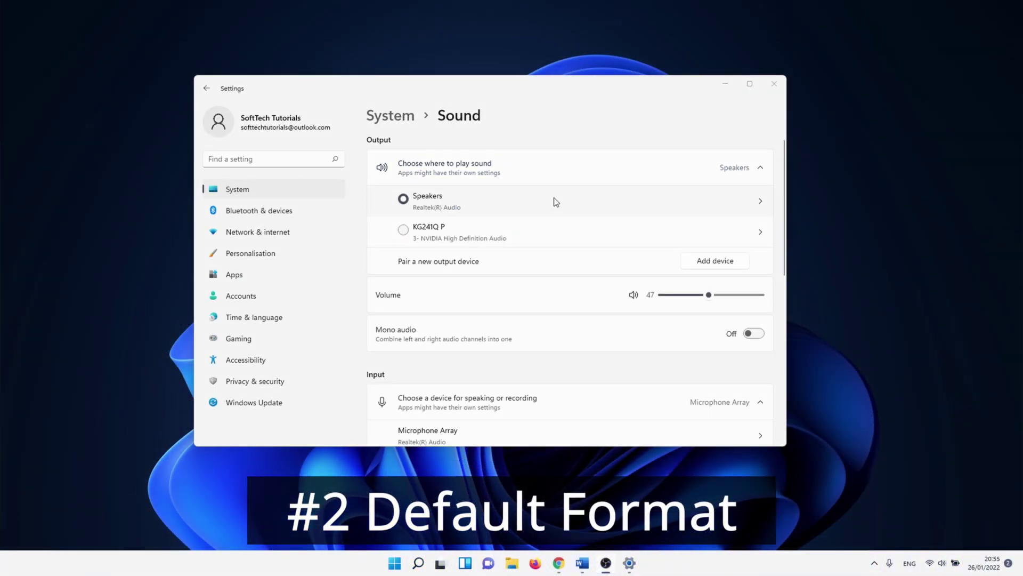
{"action": "scroll", "coordinate": [555, 201], "scroll_direction": "down", "scroll_amount": 3}
{"action": "scroll", "coordinate": [548, 226], "scroll_direction": "down", "scroll_amount": 5}
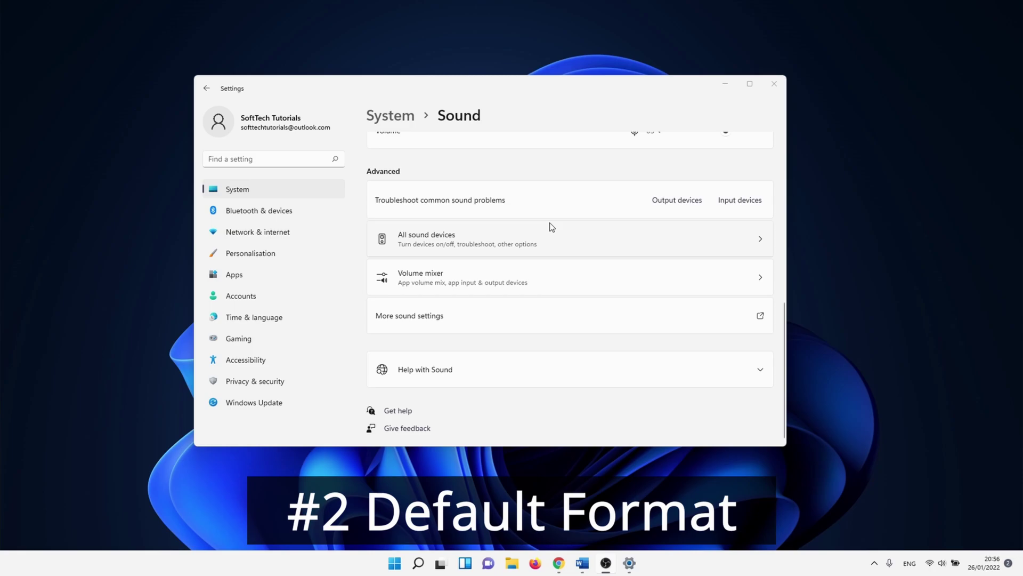
Step: In the classic Sound panel, set communications activity to Do nothing, then select Playback Speakers
{"action": "left_click", "coordinate": [533, 322]}
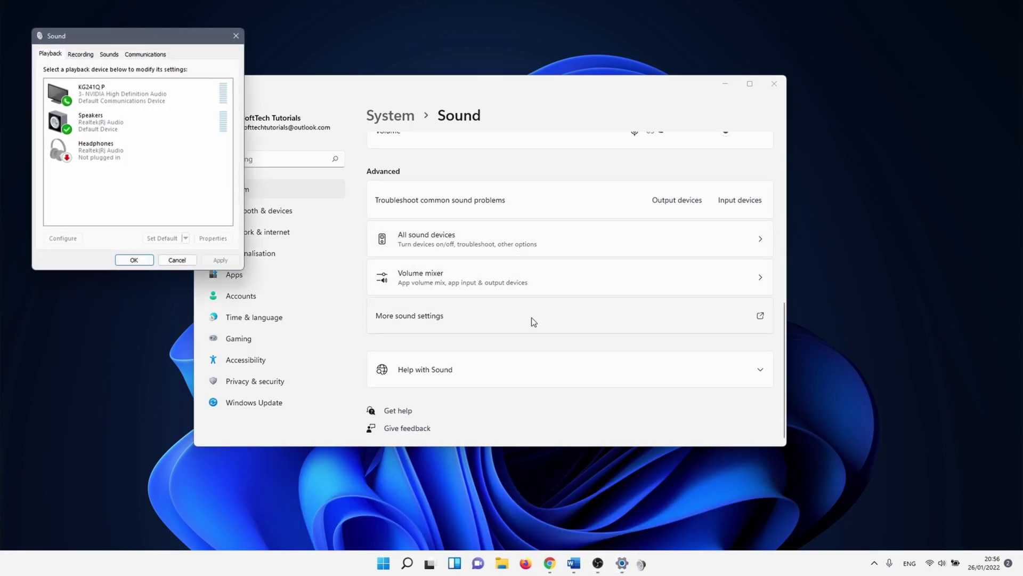
{"action": "left_click_drag", "start_coordinate": [166, 40], "coordinate": [511, 180]}
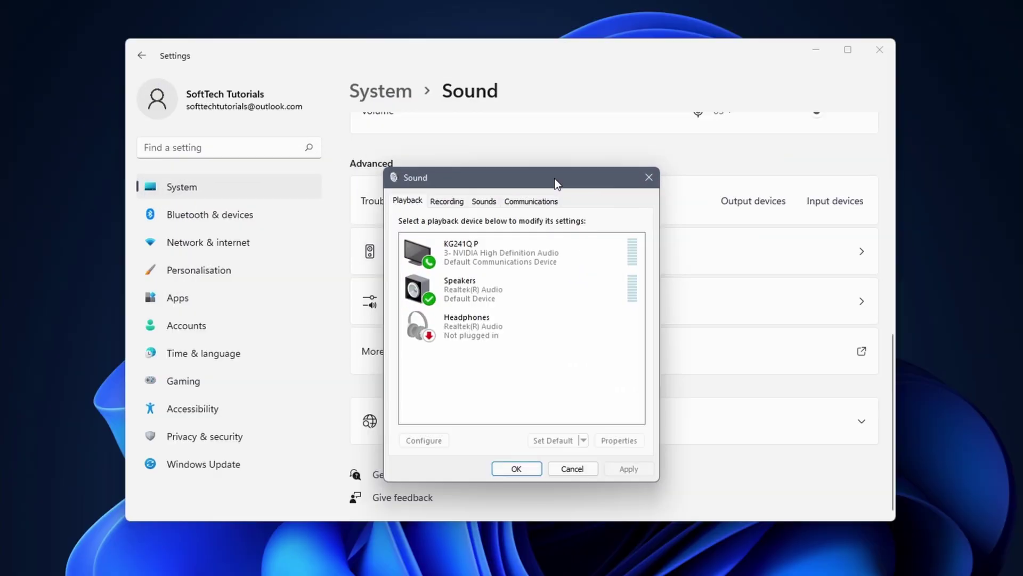
{"action": "left_click", "coordinate": [544, 201]}
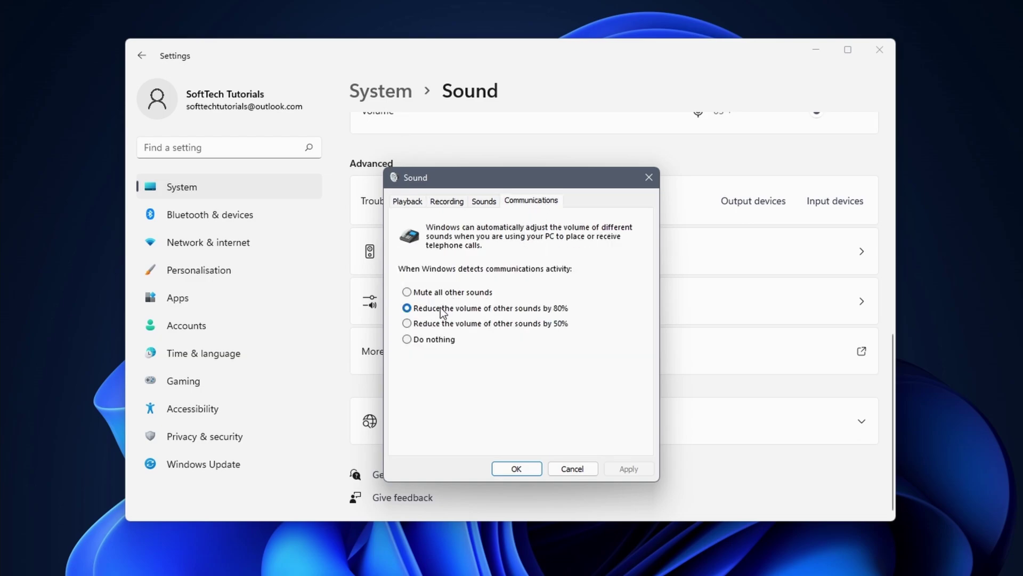
{"action": "left_click", "coordinate": [427, 343]}
{"action": "left_click", "coordinate": [406, 204]}
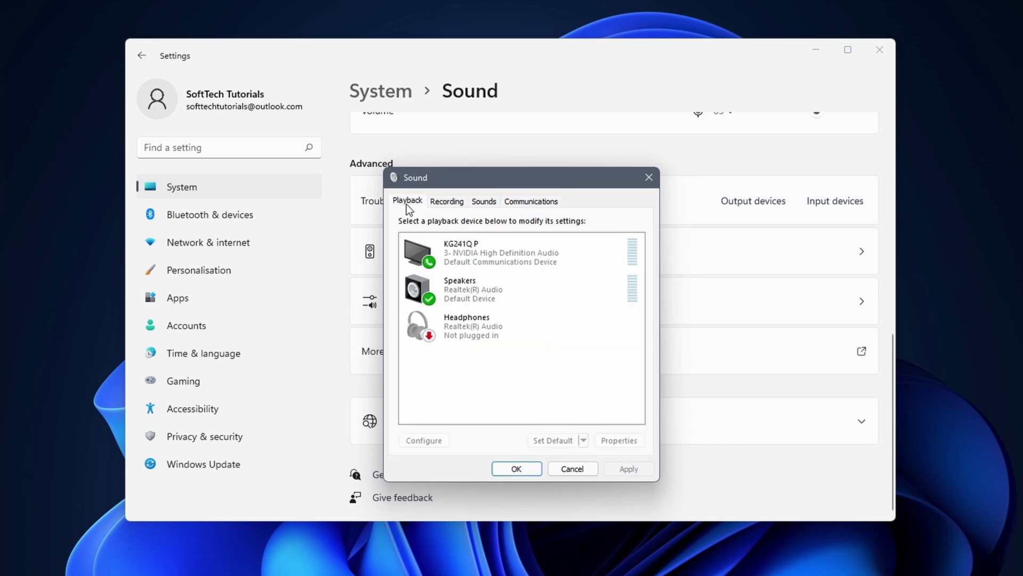
{"action": "left_click", "coordinate": [466, 297]}
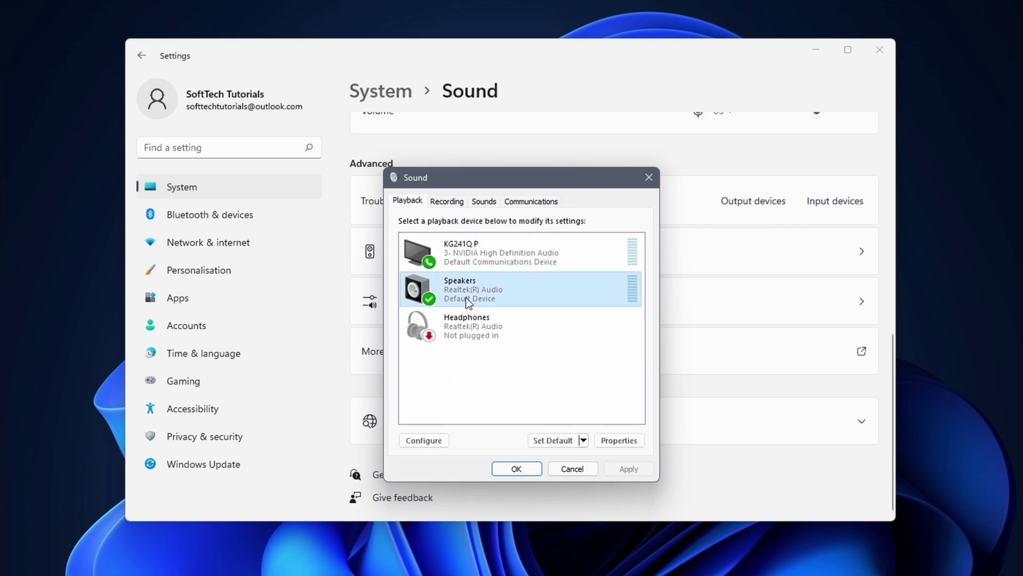
Step: Open Speakers Properties and keep the device usage set to enabled
{"action": "left_click", "coordinate": [620, 441]}
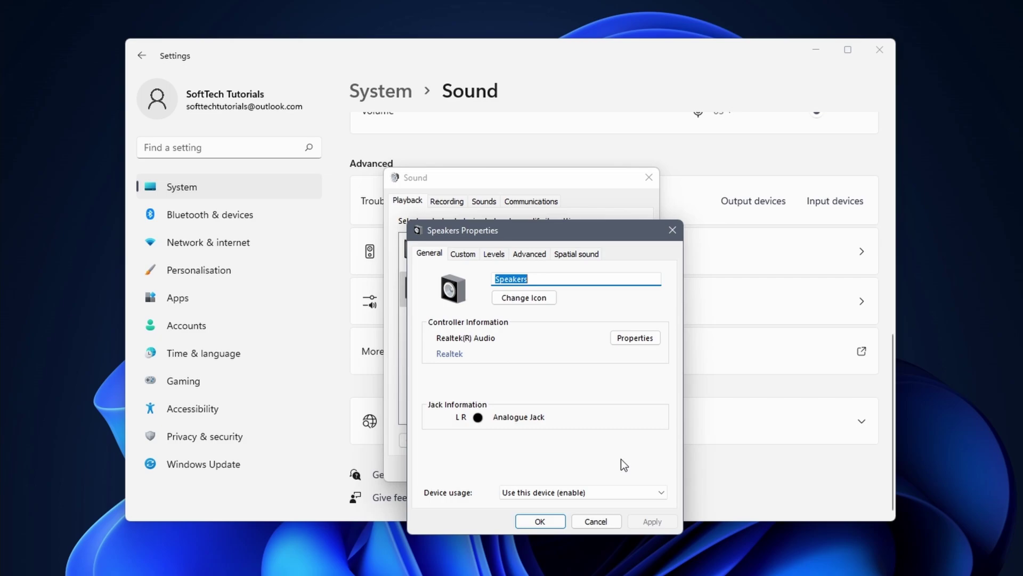
{"action": "left_click", "coordinate": [616, 490]}
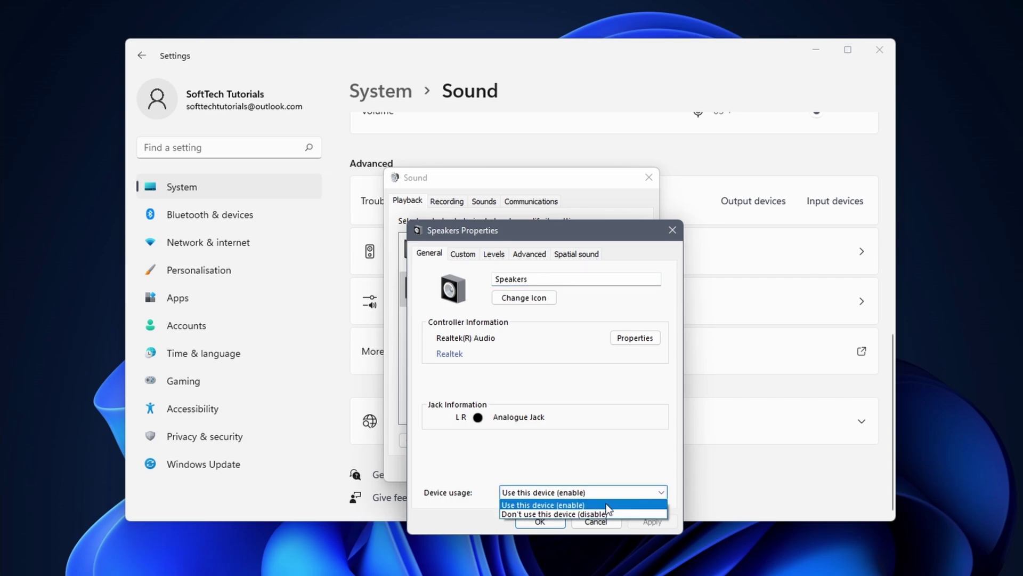
{"action": "left_click", "coordinate": [605, 503]}
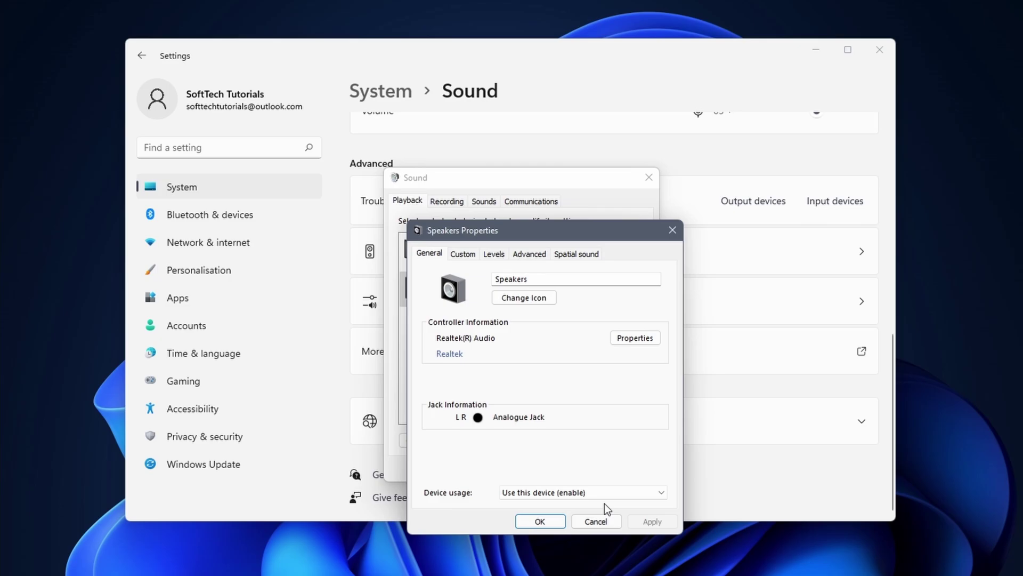
Step: Keep the 24 bit, 48000 Hz default format and play a test sound
{"action": "left_click", "coordinate": [516, 256]}
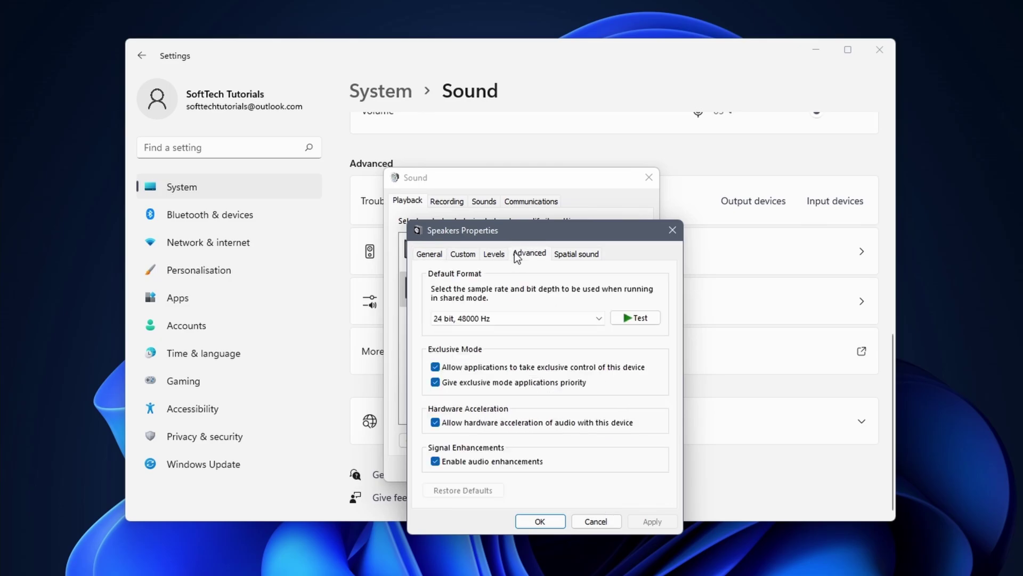
{"action": "left_click", "coordinate": [517, 317]}
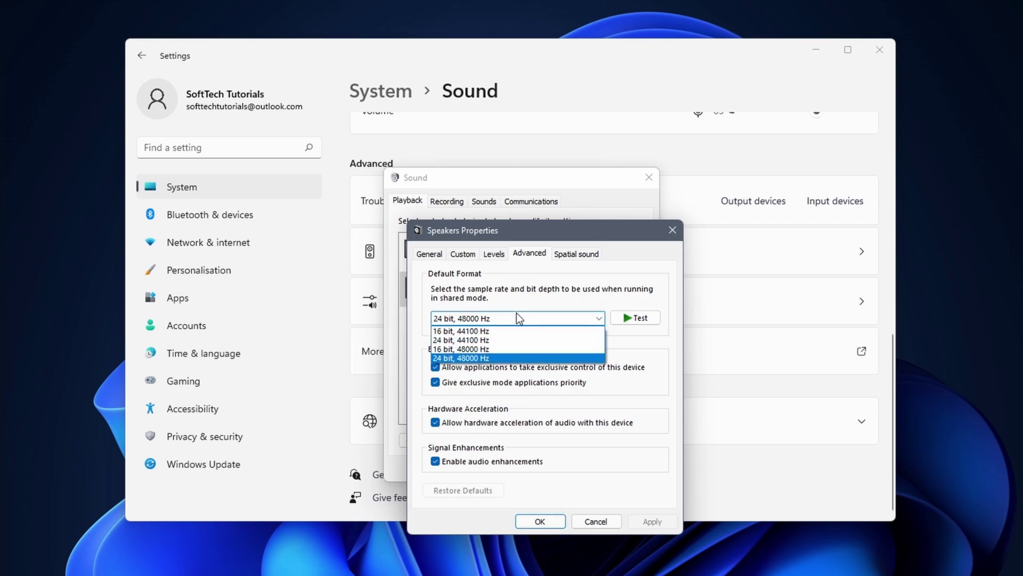
{"action": "left_click", "coordinate": [509, 358]}
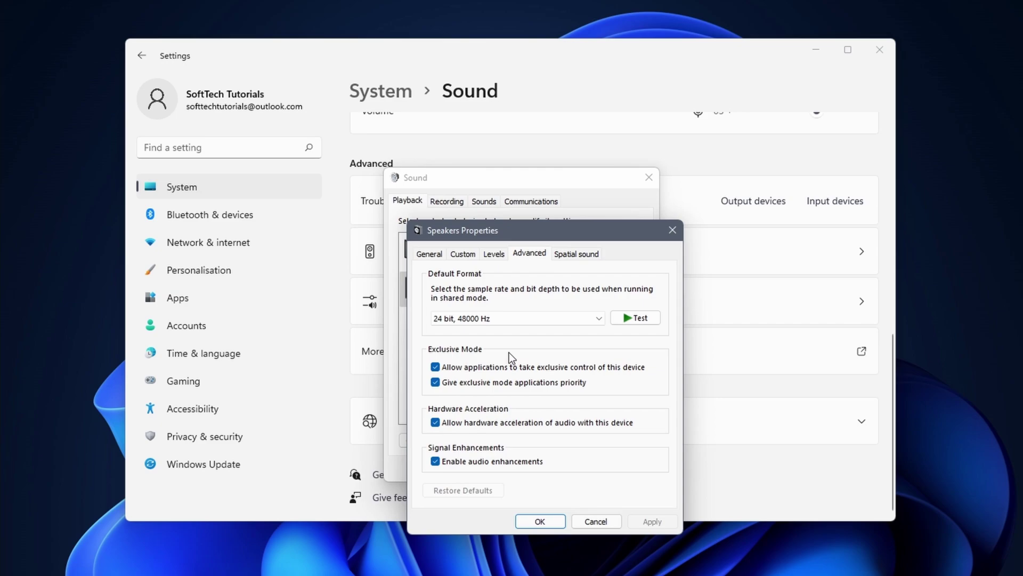
{"action": "left_click", "coordinate": [549, 324]}
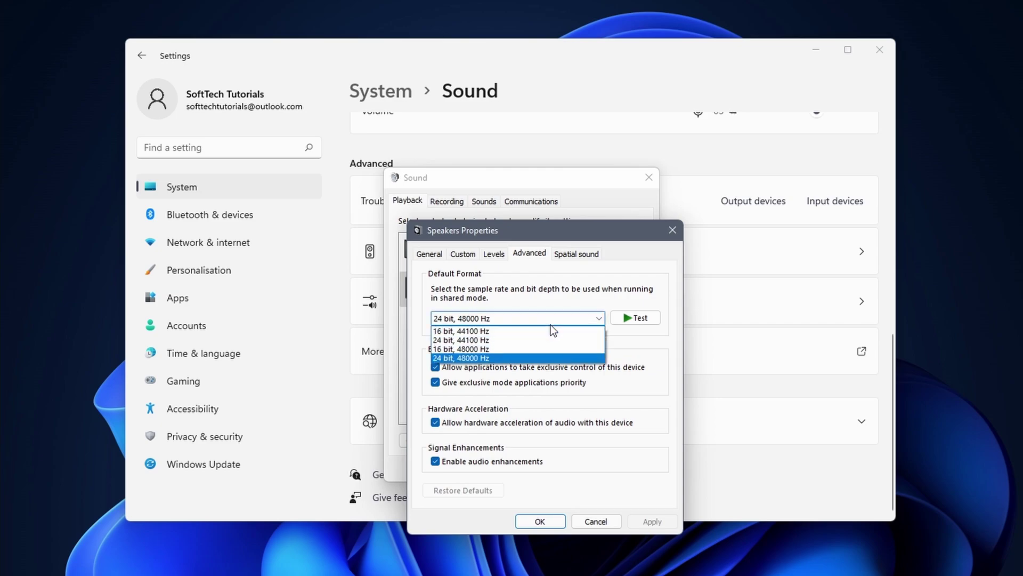
{"action": "left_click", "coordinate": [536, 357]}
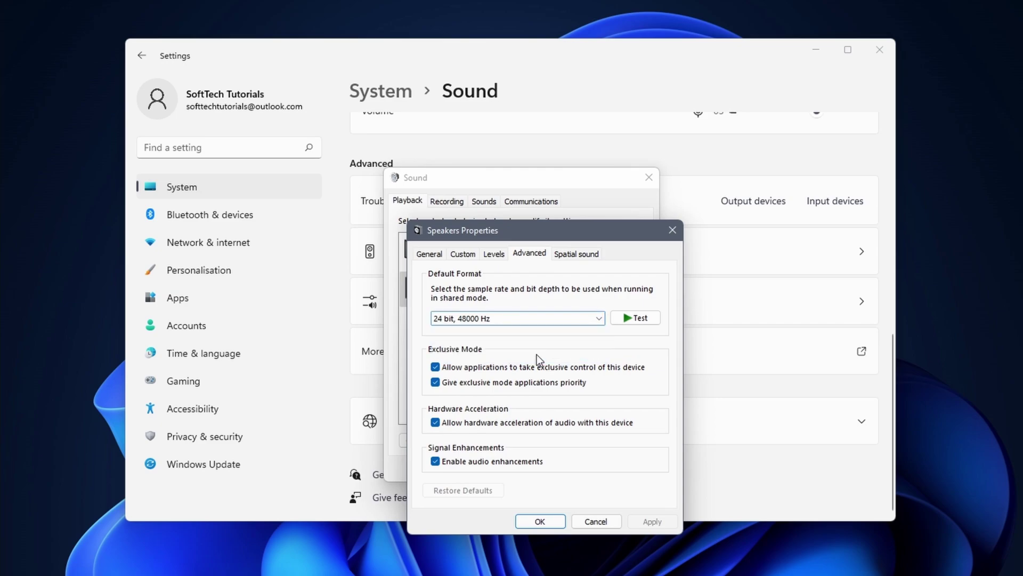
{"action": "left_click", "coordinate": [636, 318]}
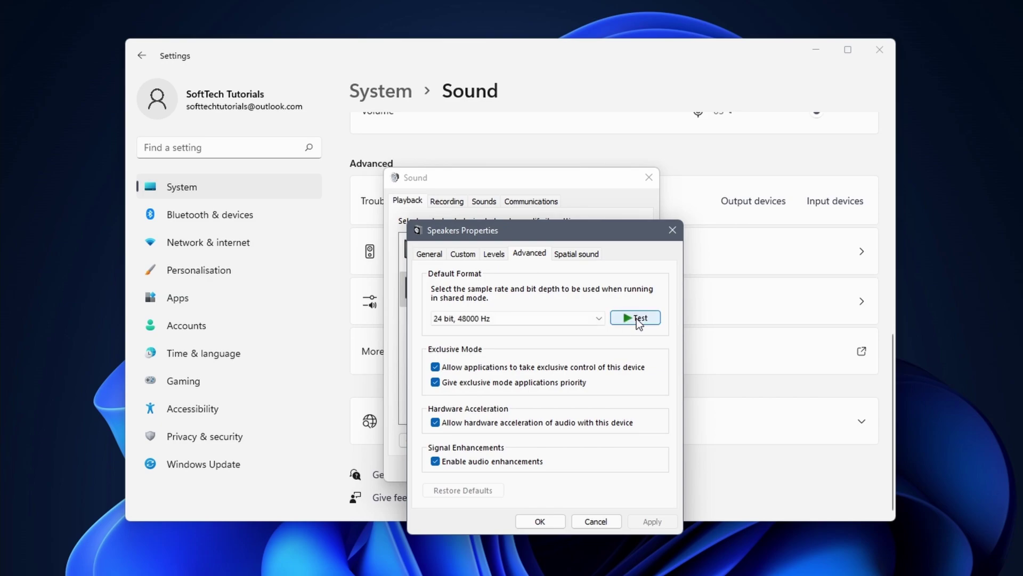
Step: Tick 'Enable audio enhancements' and confirm the Speakers Properties with OK
{"action": "left_click", "coordinate": [481, 465]}
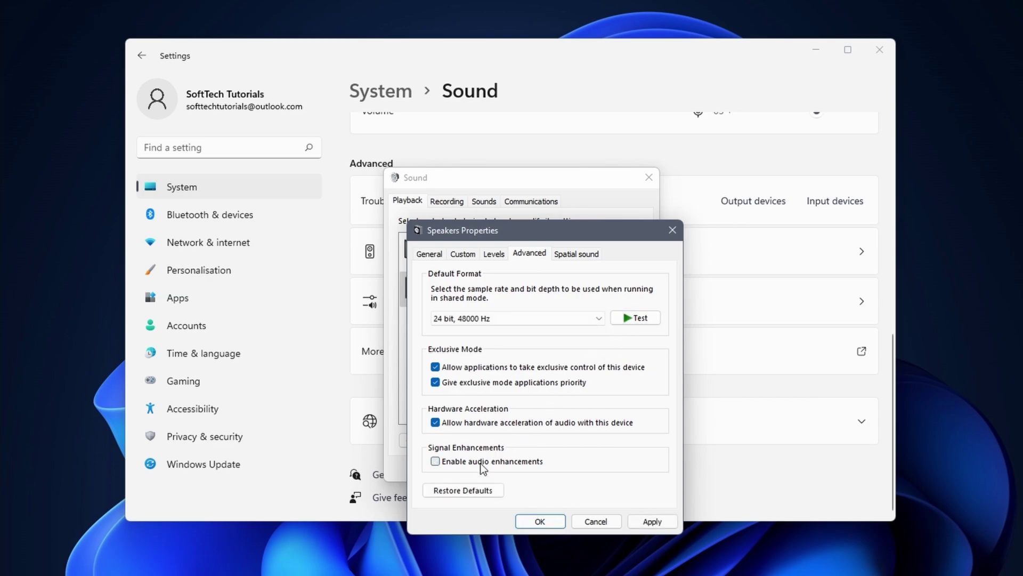
{"action": "left_click", "coordinate": [483, 464]}
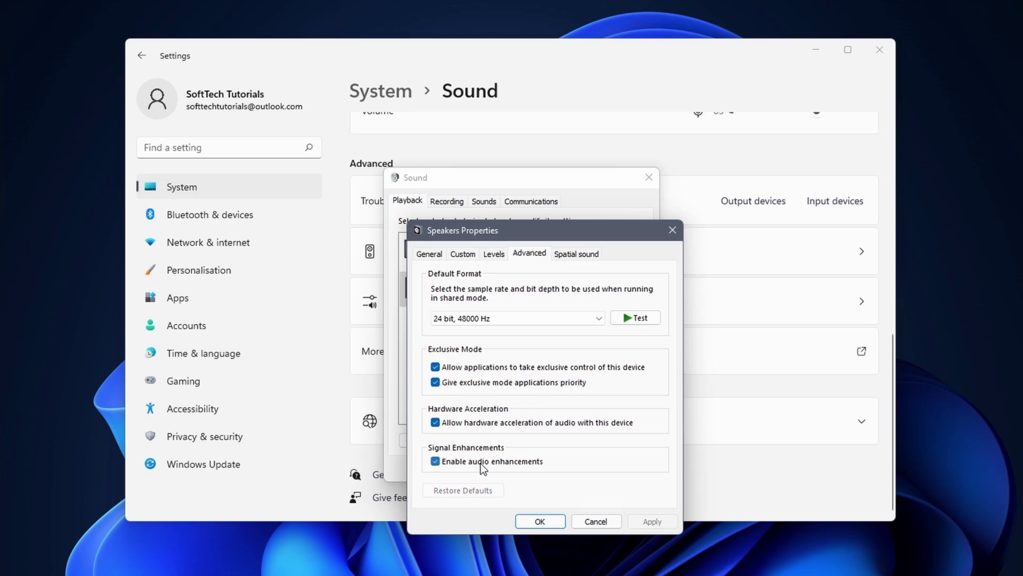
{"action": "left_click", "coordinate": [536, 523]}
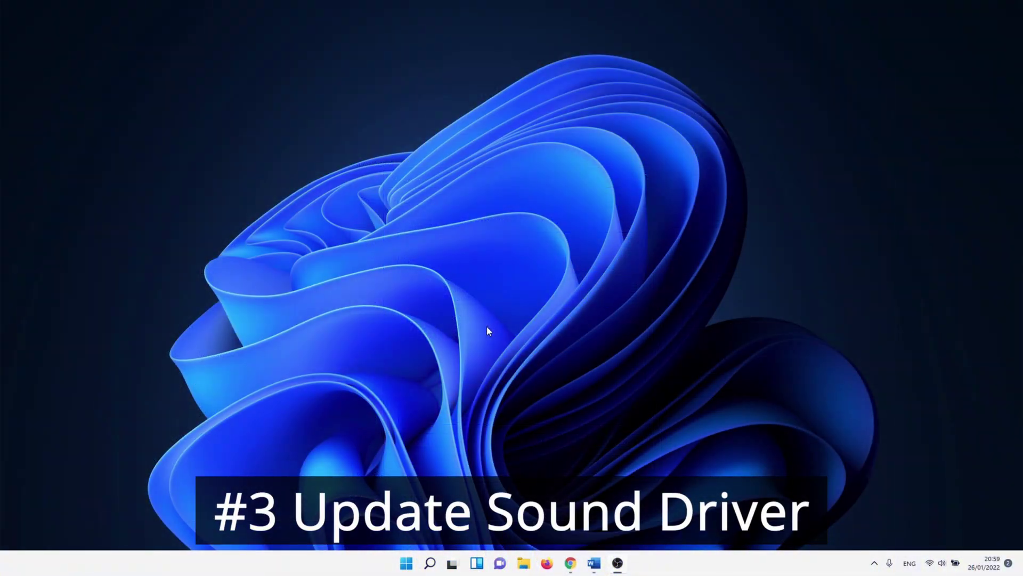
Step: Search for 'device manager' and open Device Manager from the results
{"action": "left_click", "coordinate": [429, 562]}
{"action": "type", "text": "devic"}
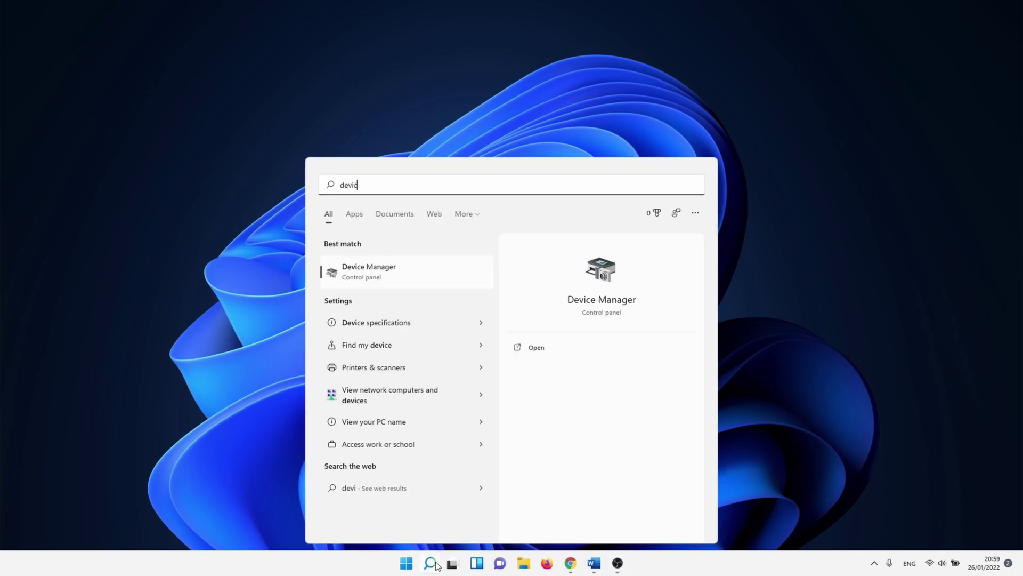
{"action": "type", "text": "e manager"}
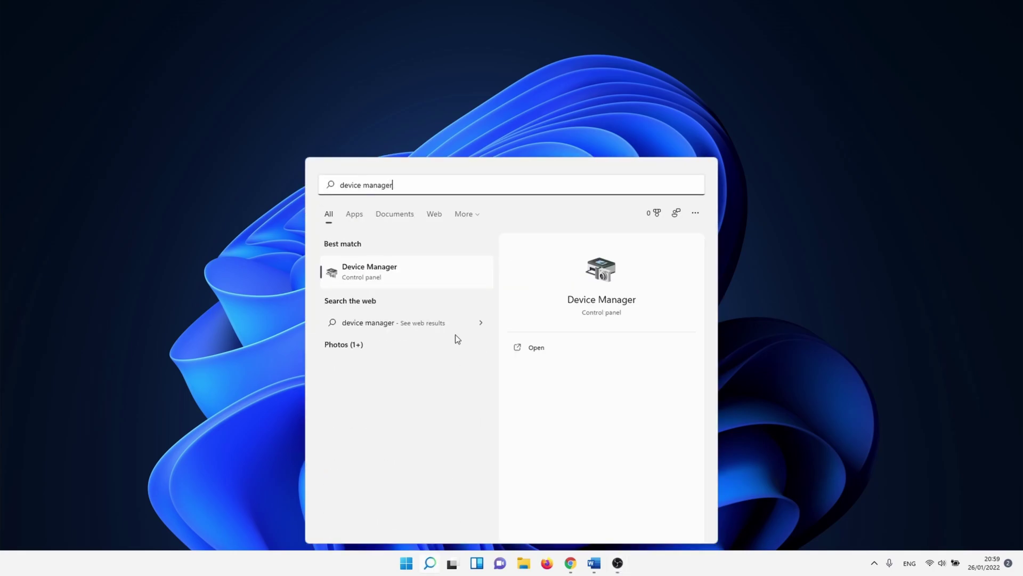
{"action": "left_click", "coordinate": [450, 278]}
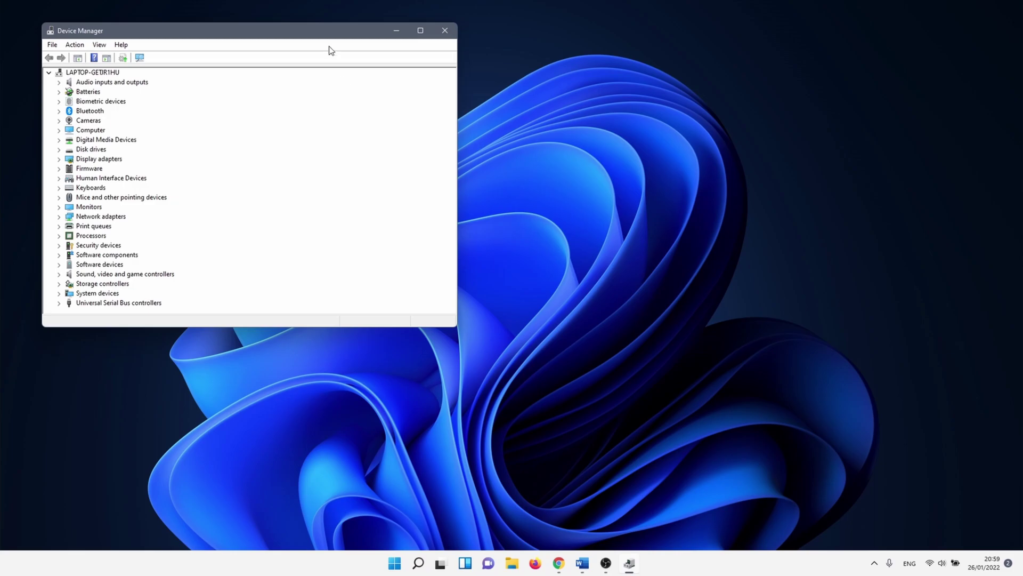
Step: Centre Device Manager, expand Sound, video and game controllers, and select Realtek(R) Audio
{"action": "left_click_drag", "start_coordinate": [327, 34], "coordinate": [549, 120]}
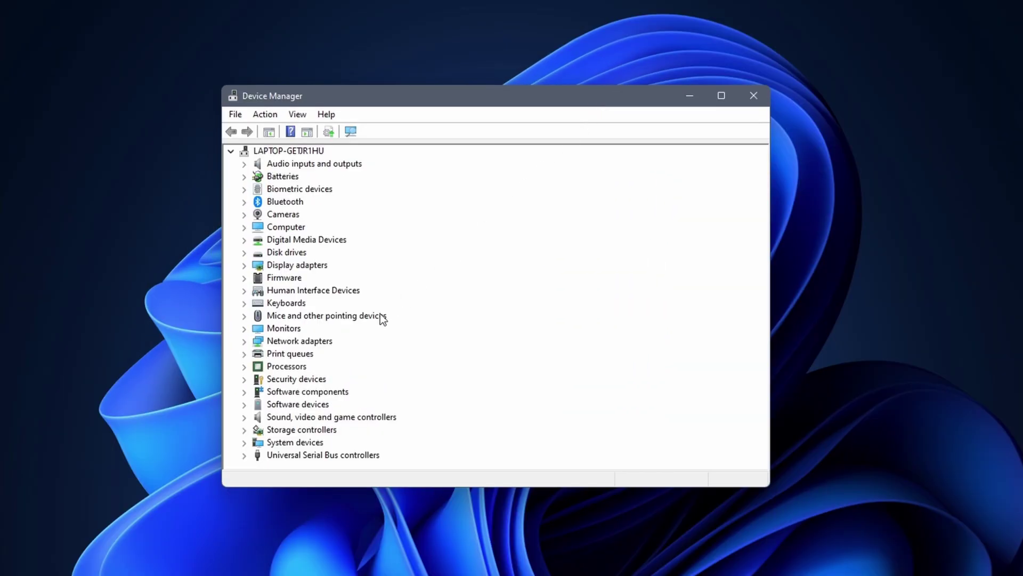
{"action": "left_click", "coordinate": [244, 417]}
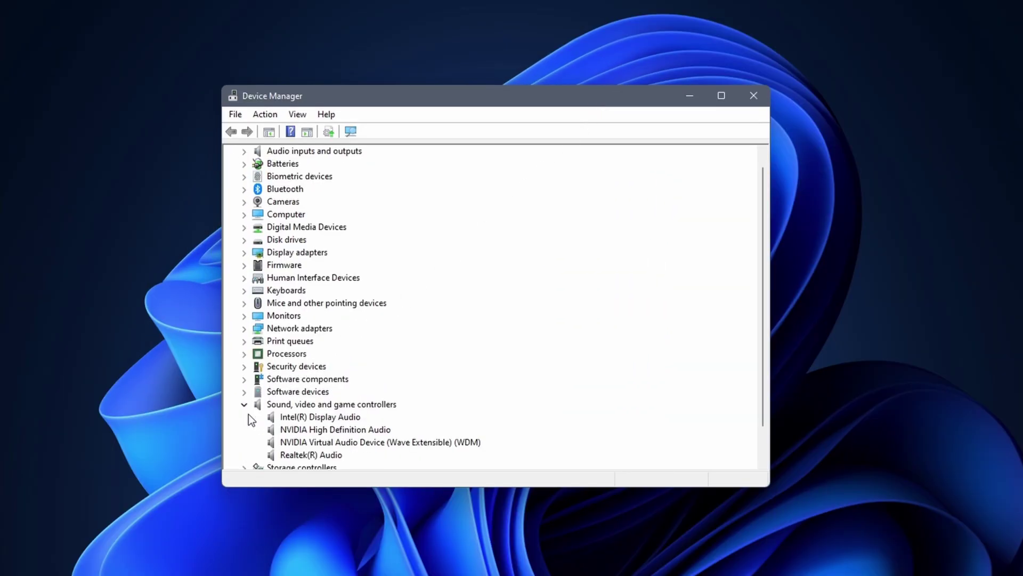
{"action": "scroll", "coordinate": [248, 416], "scroll_direction": "down", "scroll_amount": 1}
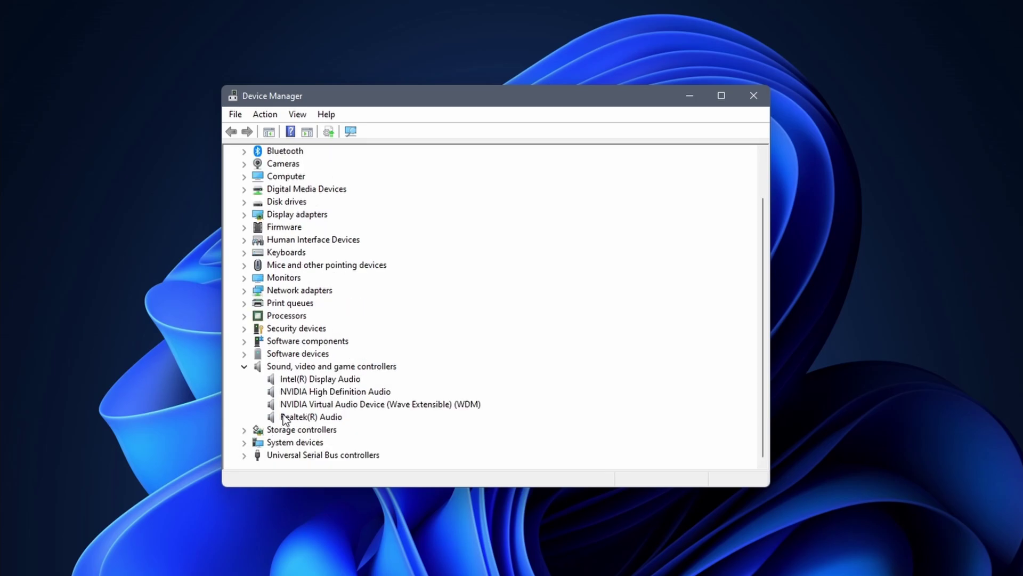
{"action": "left_click", "coordinate": [335, 416]}
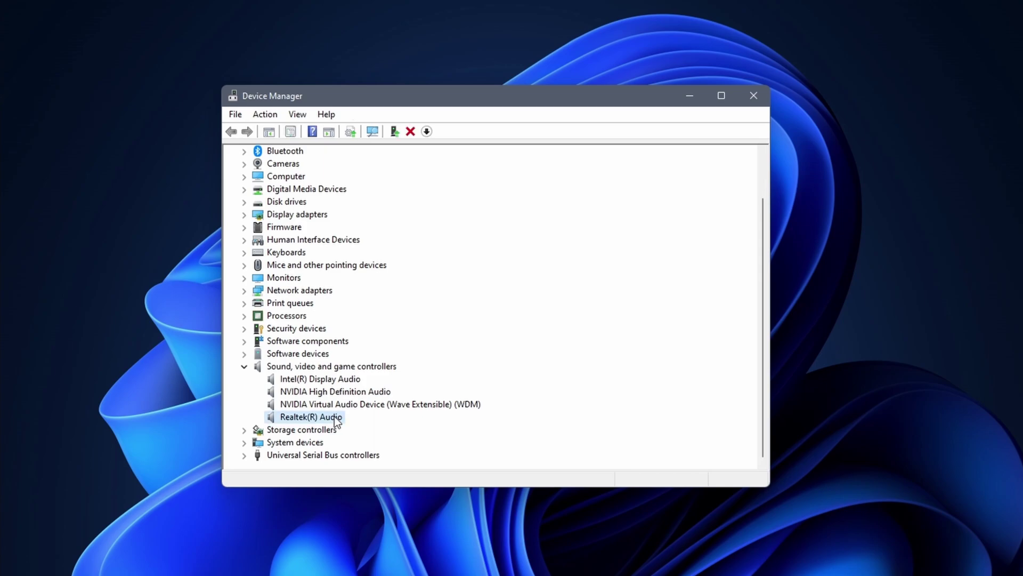
Step: Update Realtek(R) Audio by browsing this computer and installing Realtek Audio from the list
{"action": "right_click", "coordinate": [334, 417]}
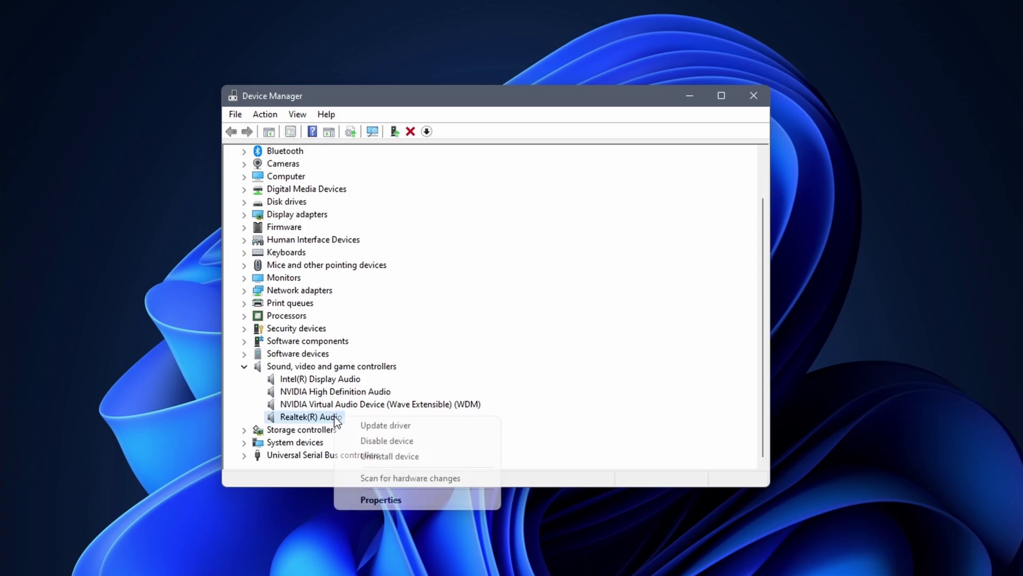
{"action": "left_click", "coordinate": [371, 427]}
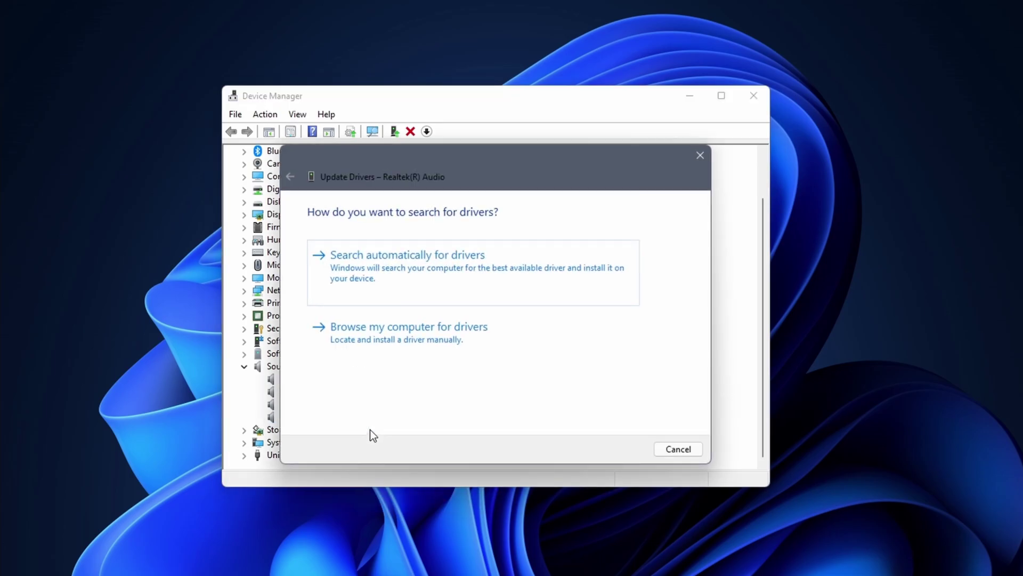
{"action": "left_click", "coordinate": [407, 339]}
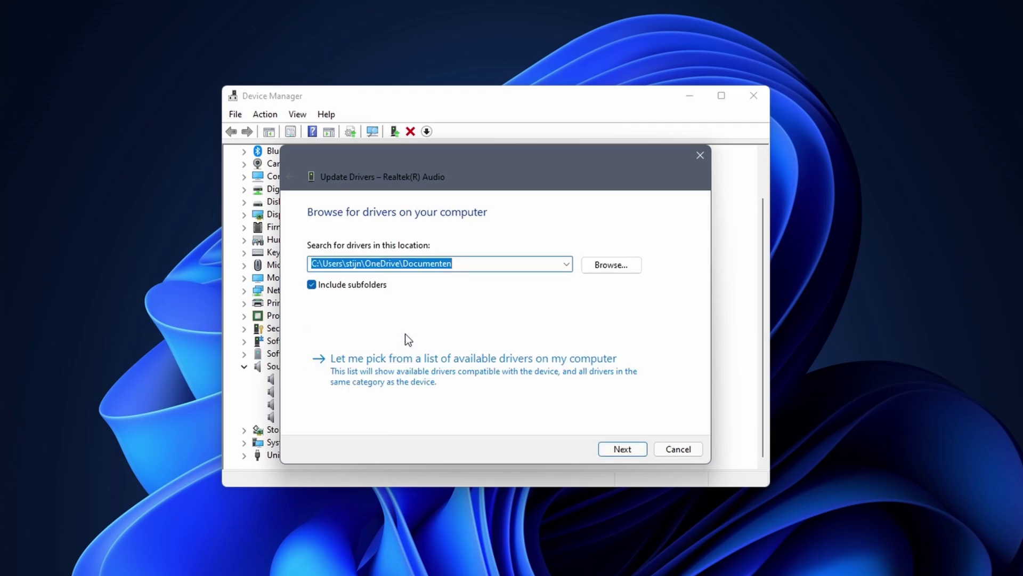
{"action": "left_click", "coordinate": [405, 368]}
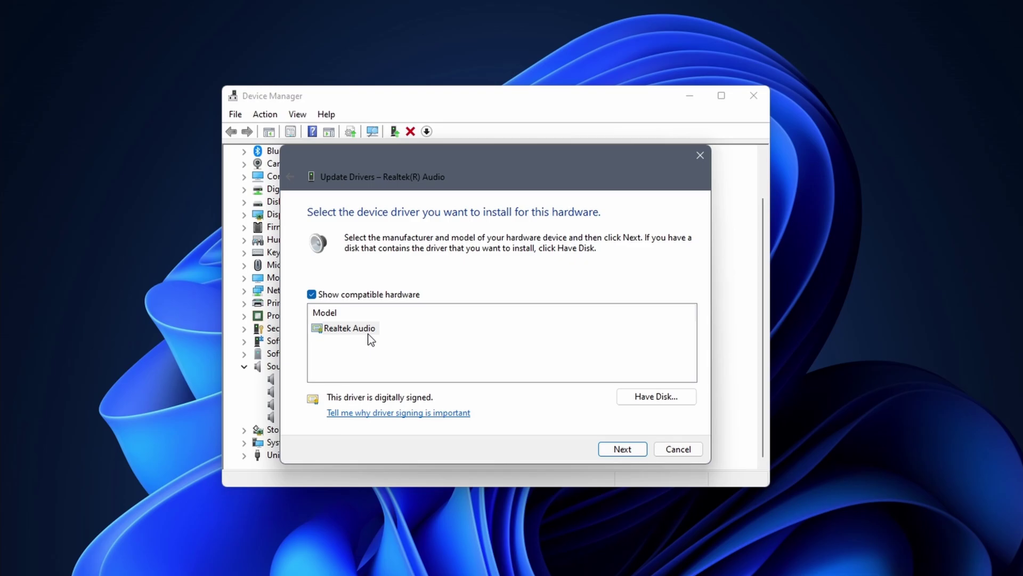
{"action": "left_click", "coordinate": [621, 450]}
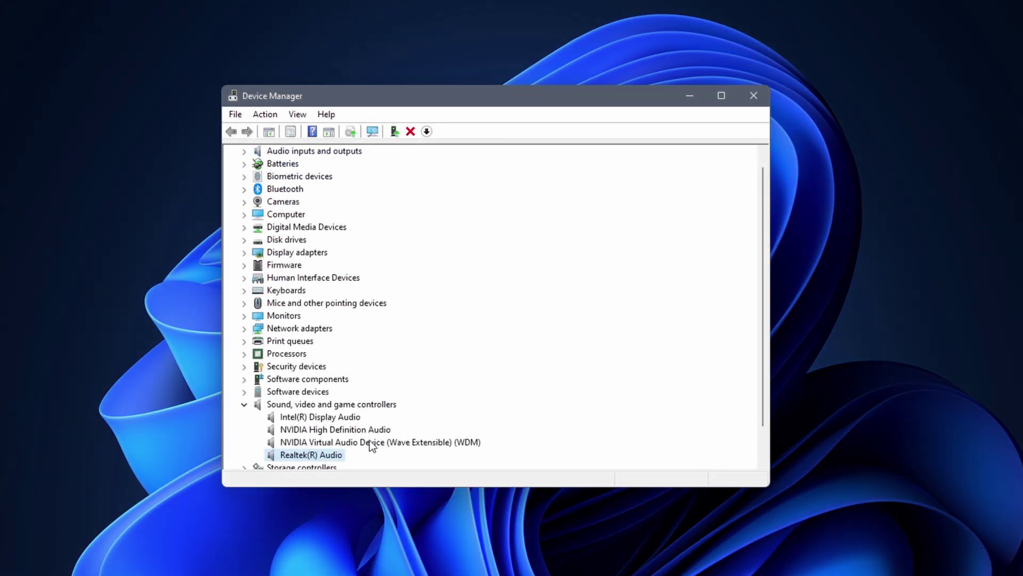
Step: Search automatically for a Realtek(R) Audio driver, then search for updated drivers on Windows Update
{"action": "right_click", "coordinate": [325, 456]}
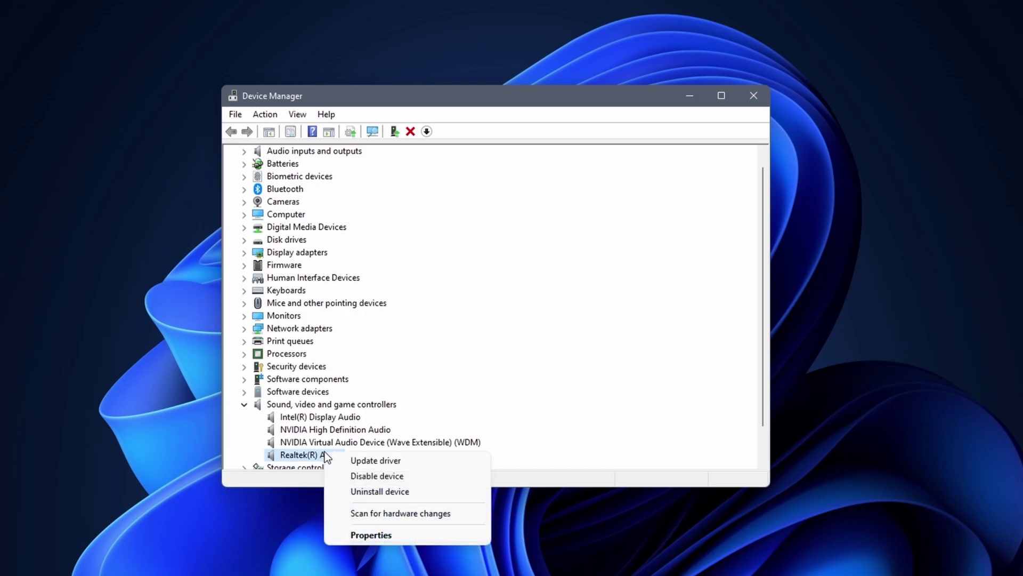
{"action": "left_click", "coordinate": [390, 461]}
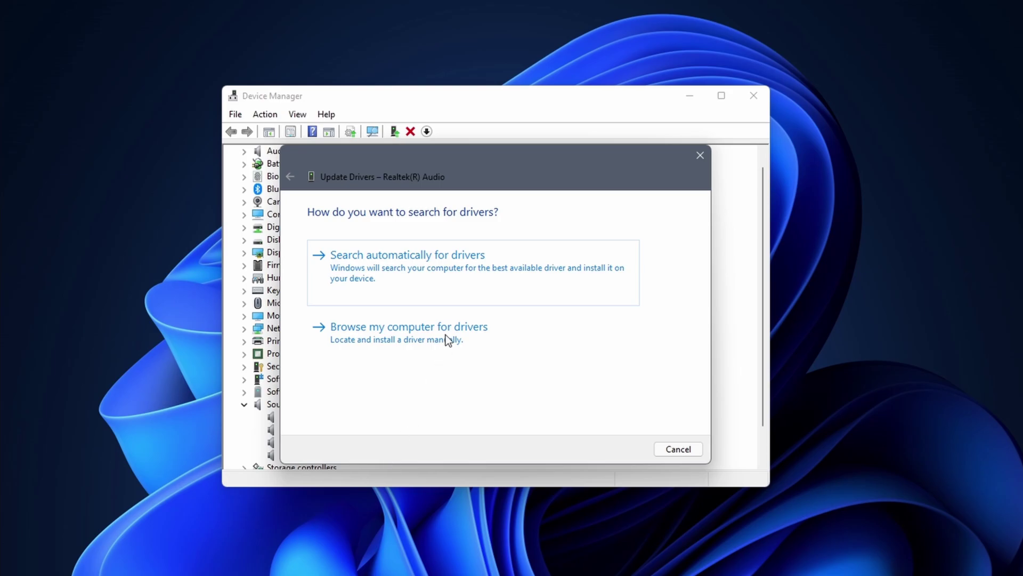
{"action": "left_click", "coordinate": [467, 274]}
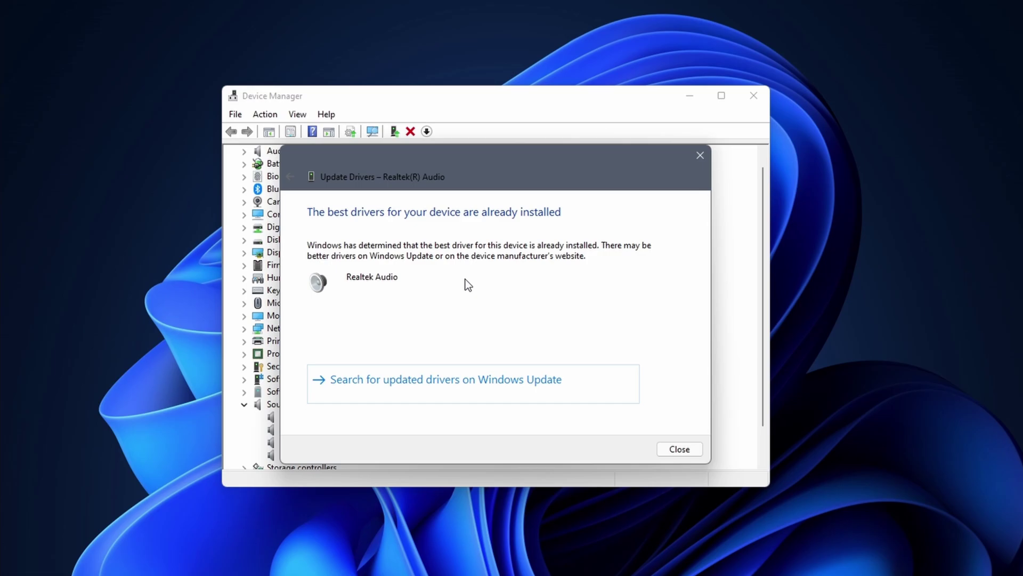
{"action": "left_click", "coordinate": [458, 380]}
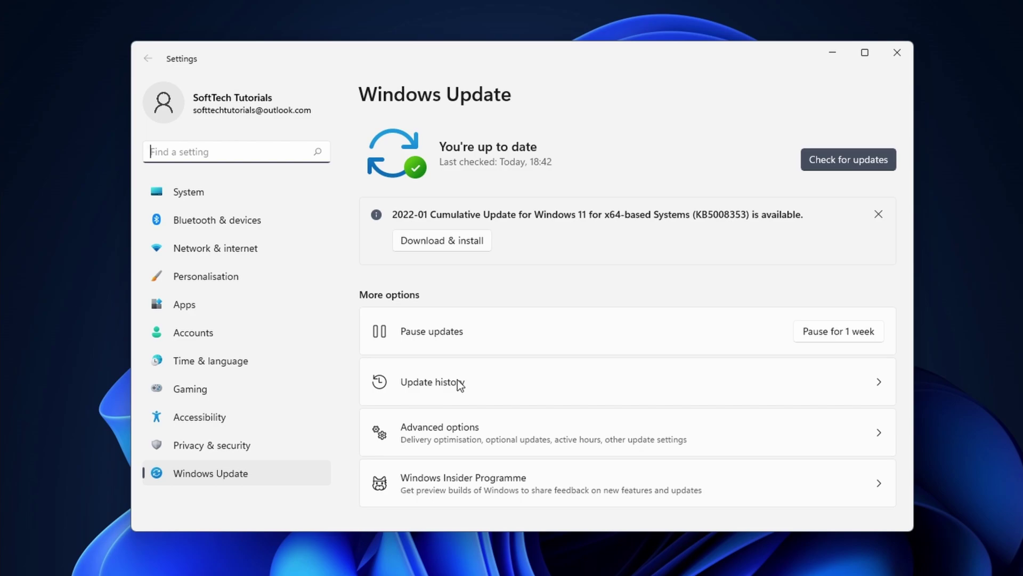
Step: Start a Windows Update scan with 'Check for updates'
{"action": "left_click", "coordinate": [806, 168]}
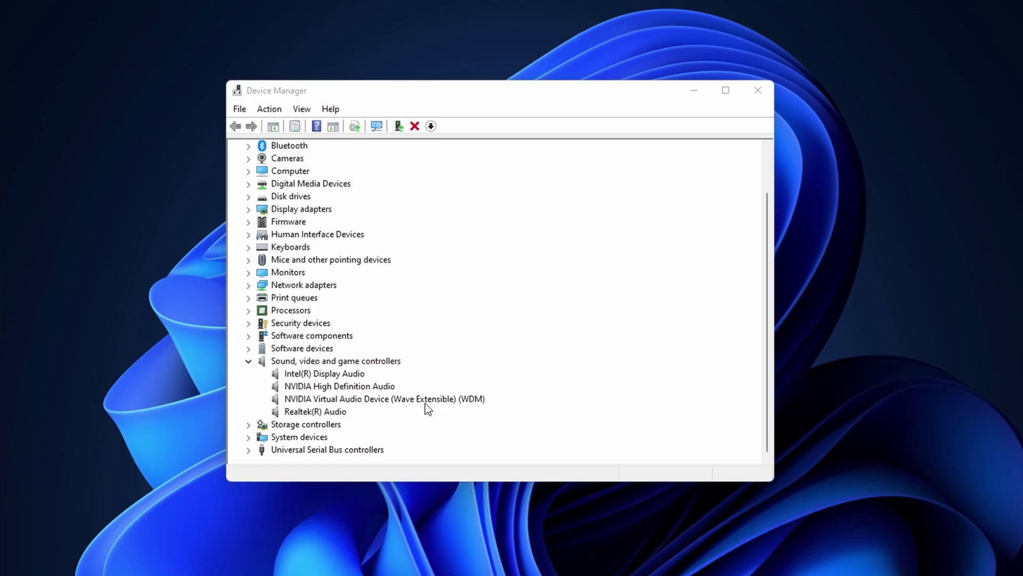
Step: Choose 'Uninstall device' from the Realtek(R) Audio context menu
{"action": "right_click", "coordinate": [340, 414]}
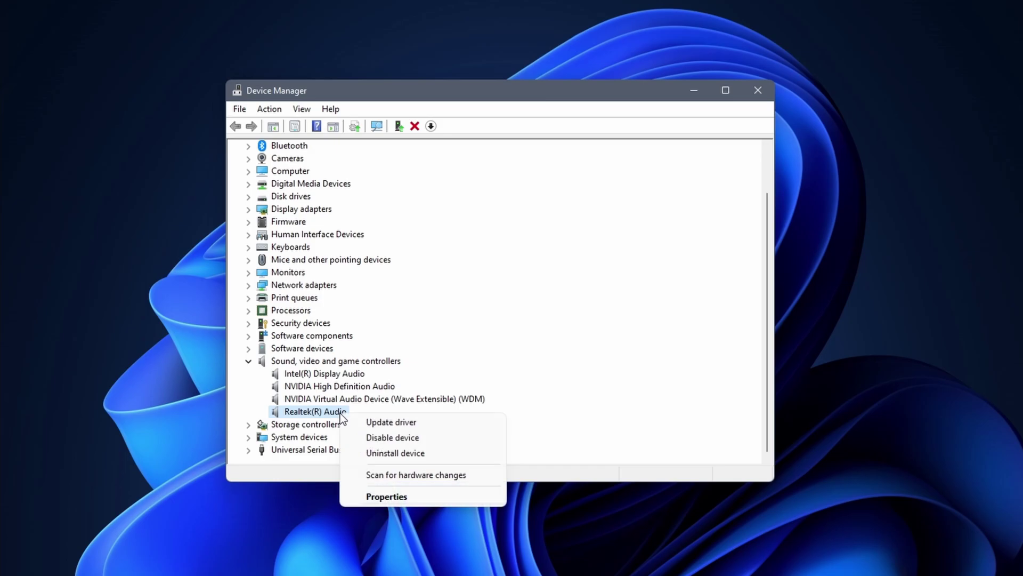
{"action": "left_click", "coordinate": [383, 453]}
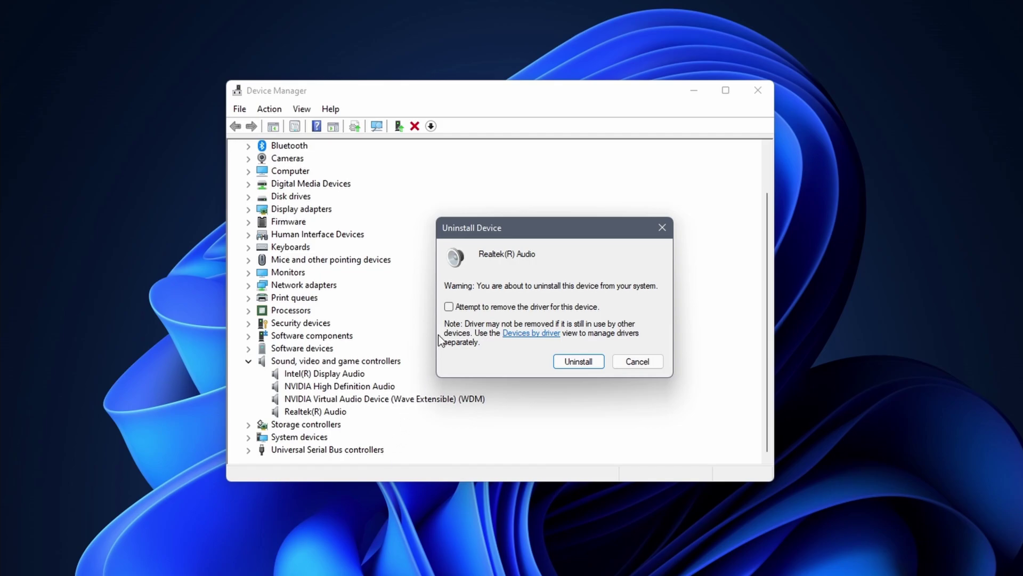
Step: Uninstall Realtek(R) Audio with 'Attempt to remove the driver for this device' ticked
{"action": "left_click", "coordinate": [451, 310]}
{"action": "left_click", "coordinate": [558, 362]}
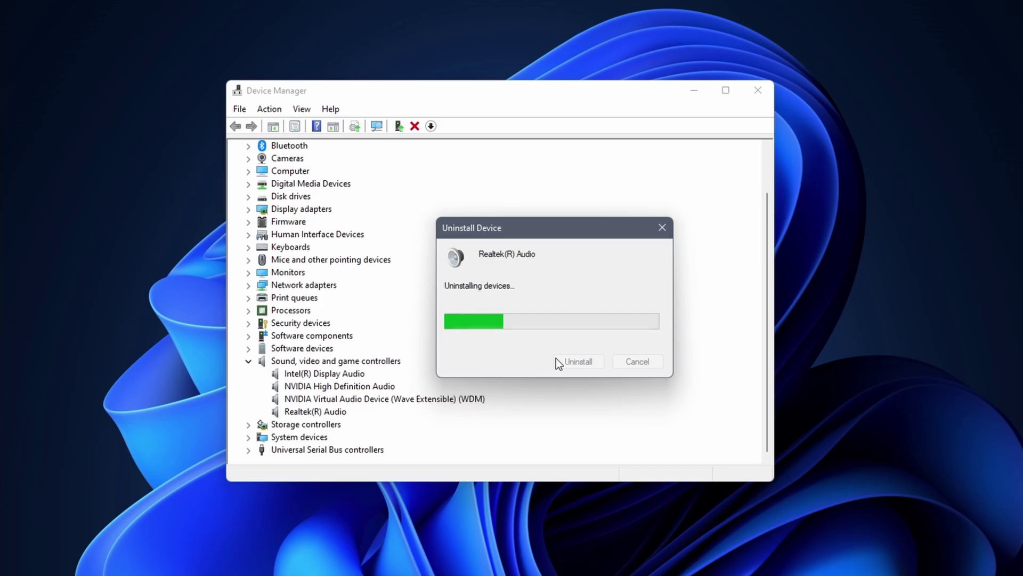